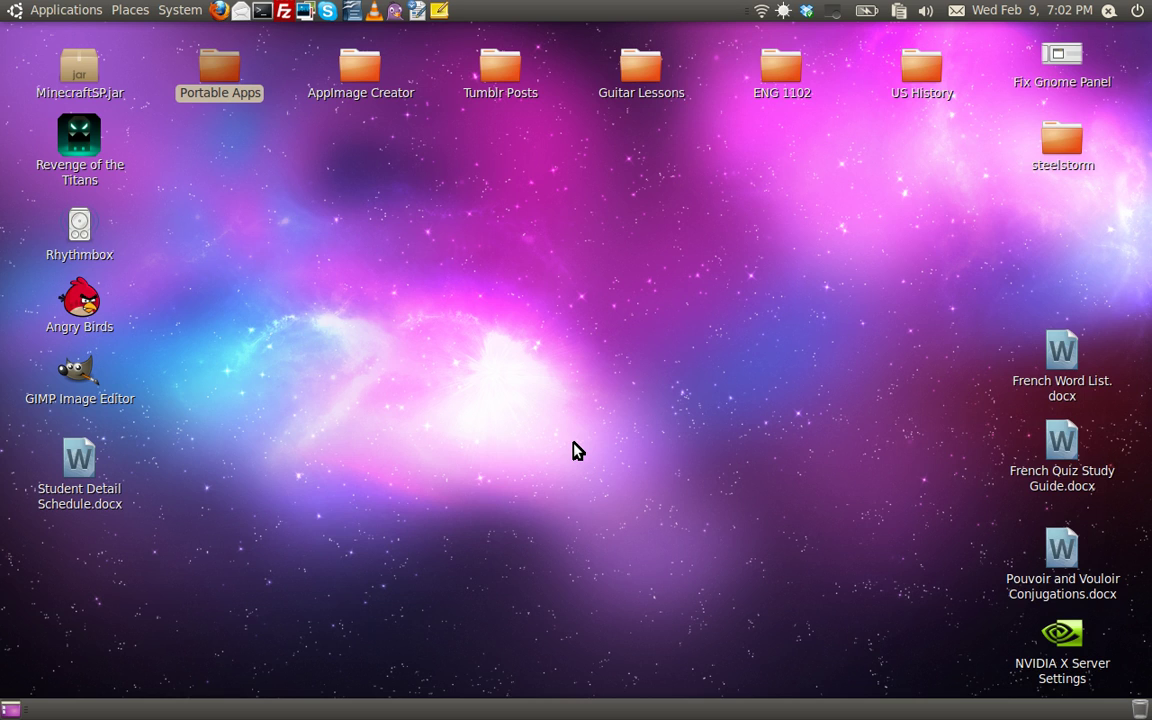
Launch a GNOME Terminal window and move it to the middle of the screen
left_click(261, 11)
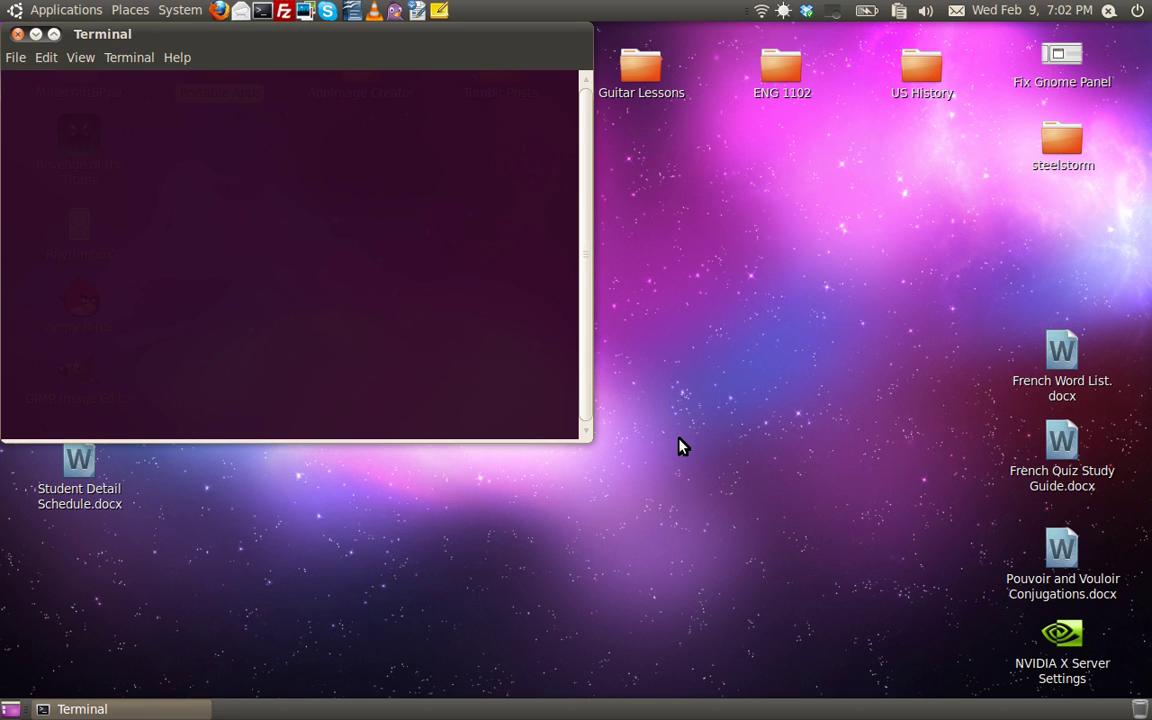
left_click_drag(211, 34, 473, 234)
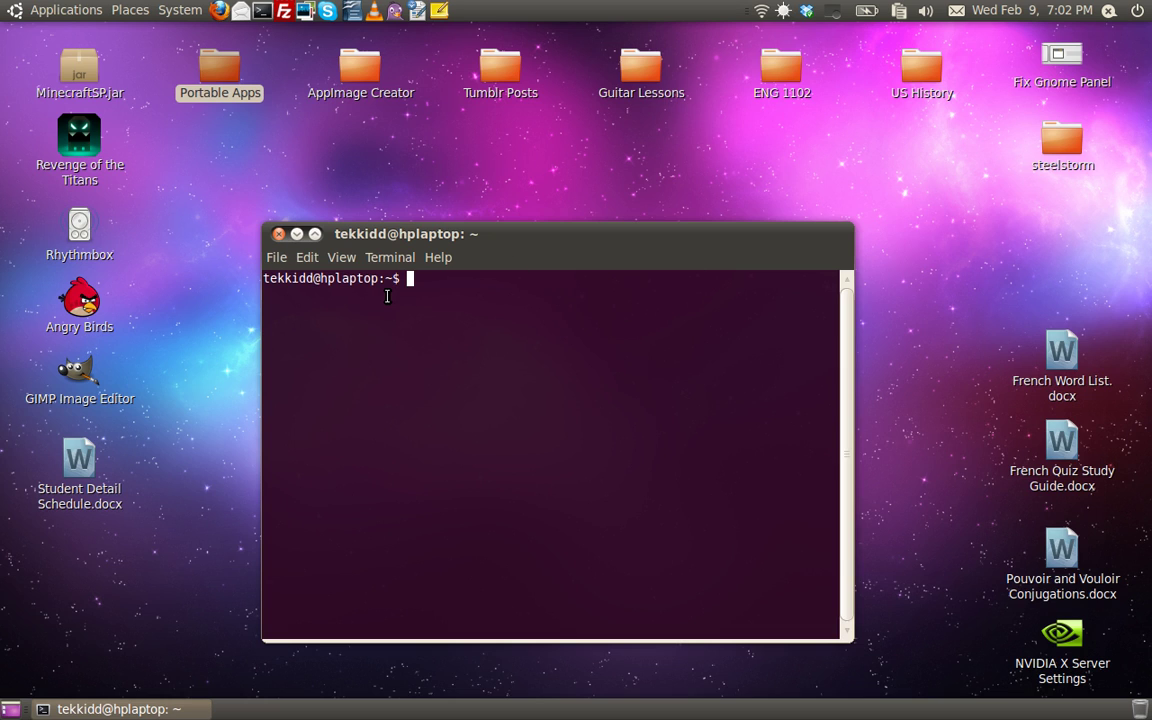
left_click(438, 259)
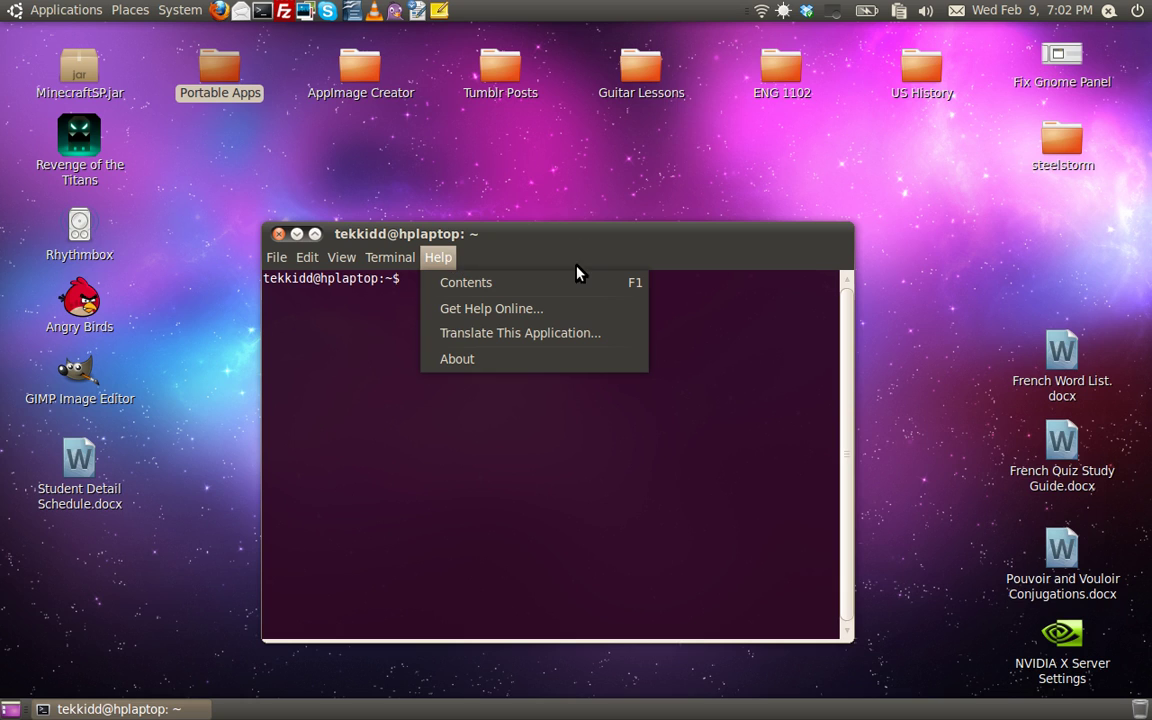
mouse_move(389, 257)
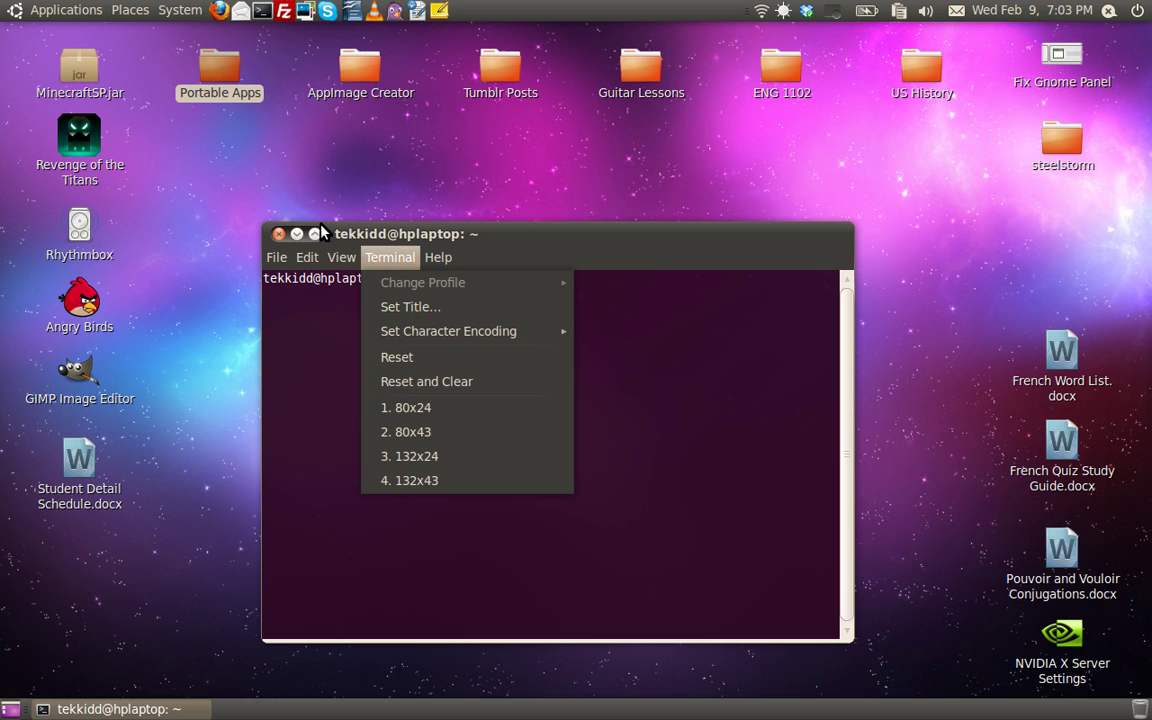
left_click(658, 237)
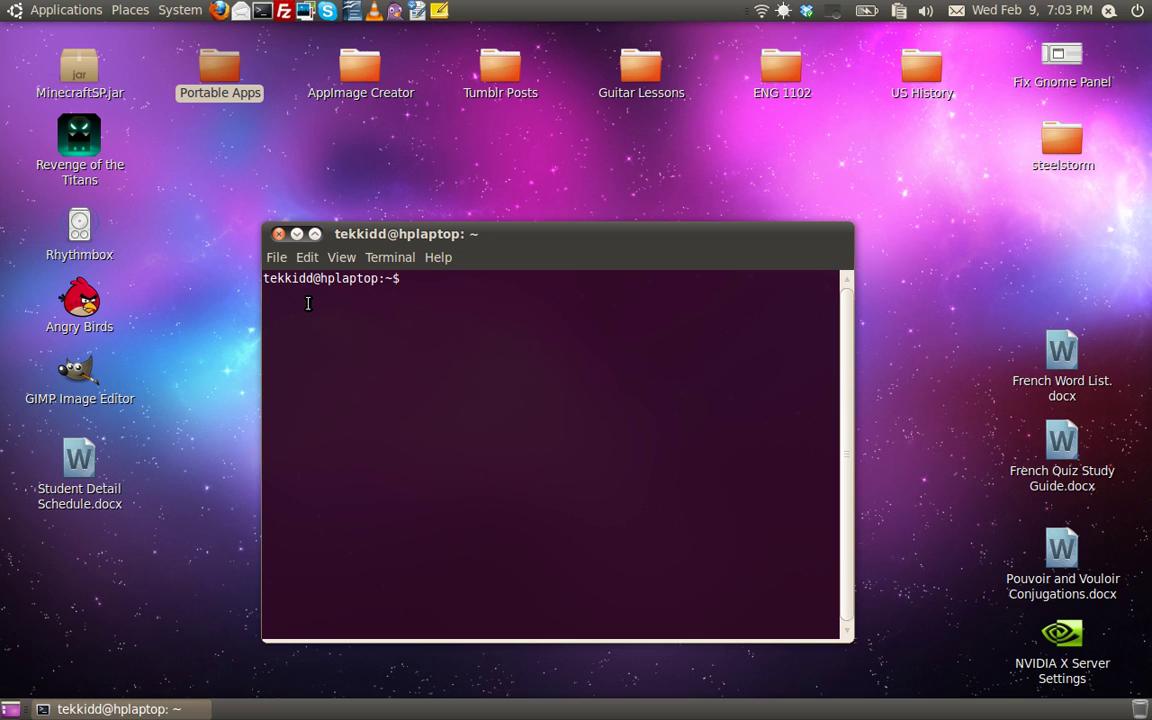
Close the terminal window to leave the bare desktop
left_click(279, 233)
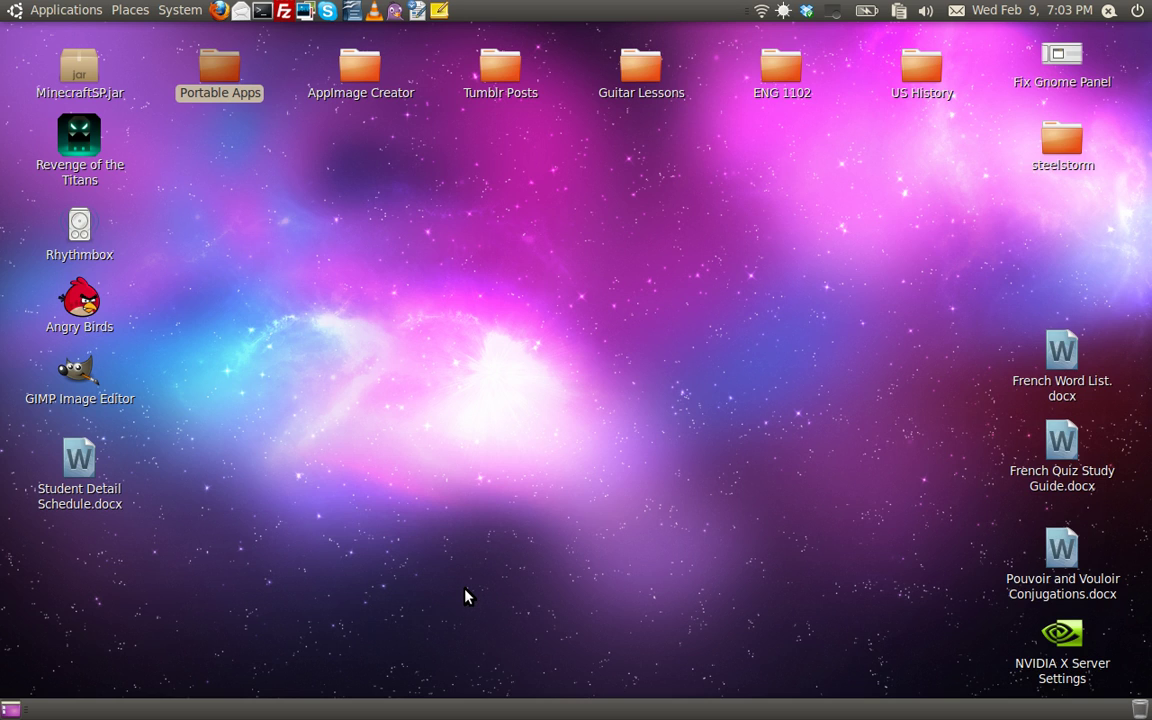
Bring up the desktop's context menu, dismiss it once, then bring it up again
right_click(424, 375)
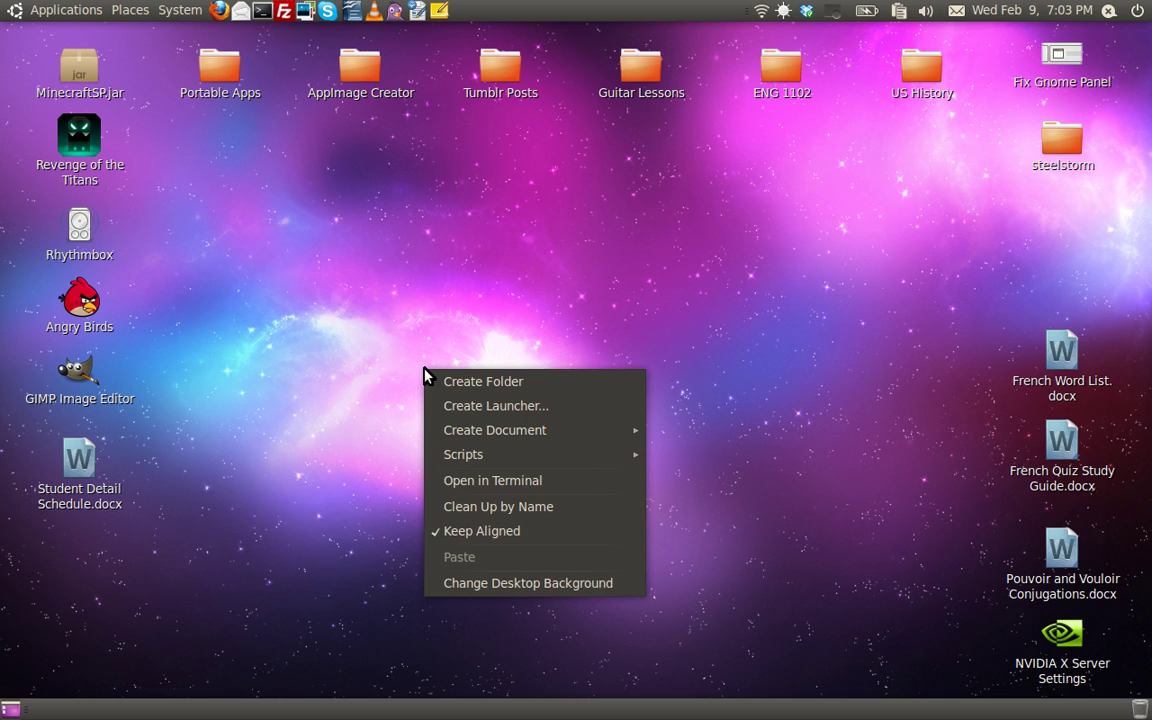
left_click(296, 268)
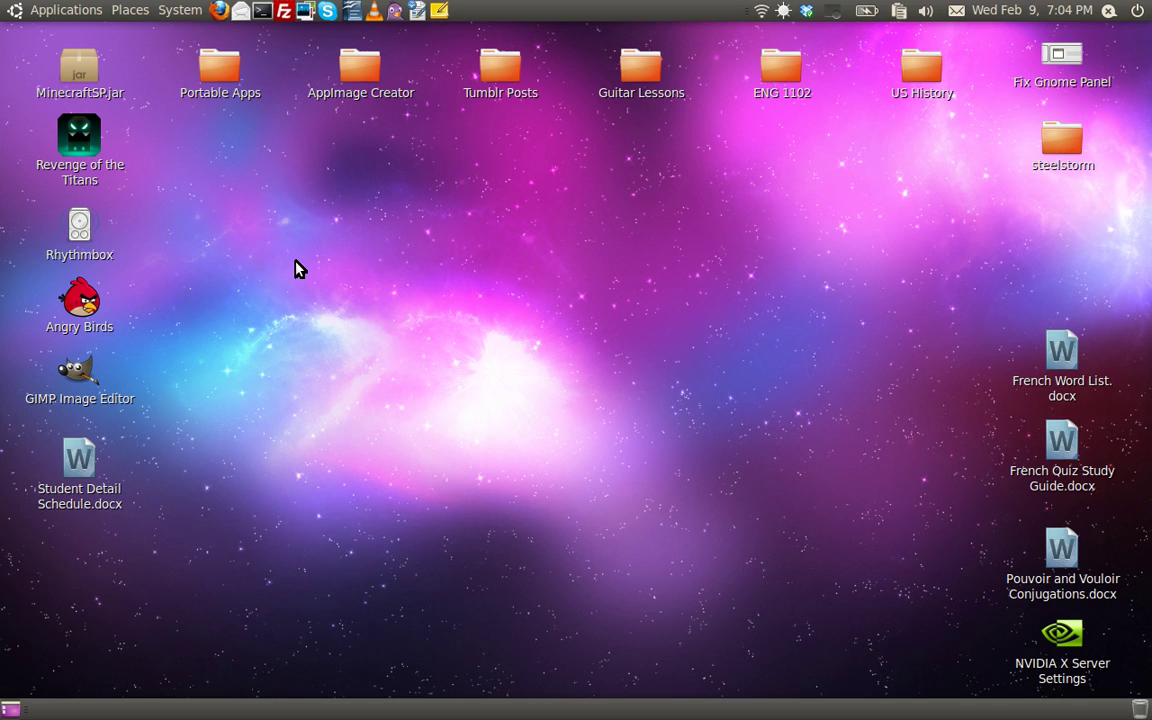
right_click(432, 437)
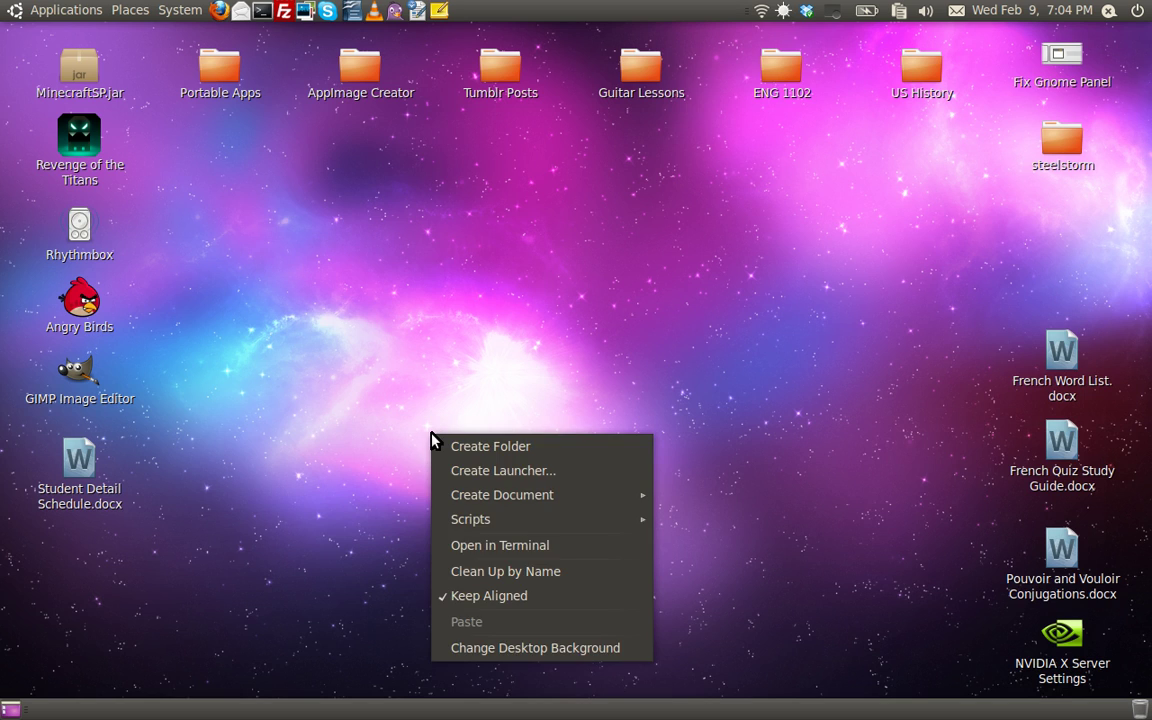
Open Change Desktop Background and apply the Clearlooks theme from the Theme tab
left_click(548, 653)
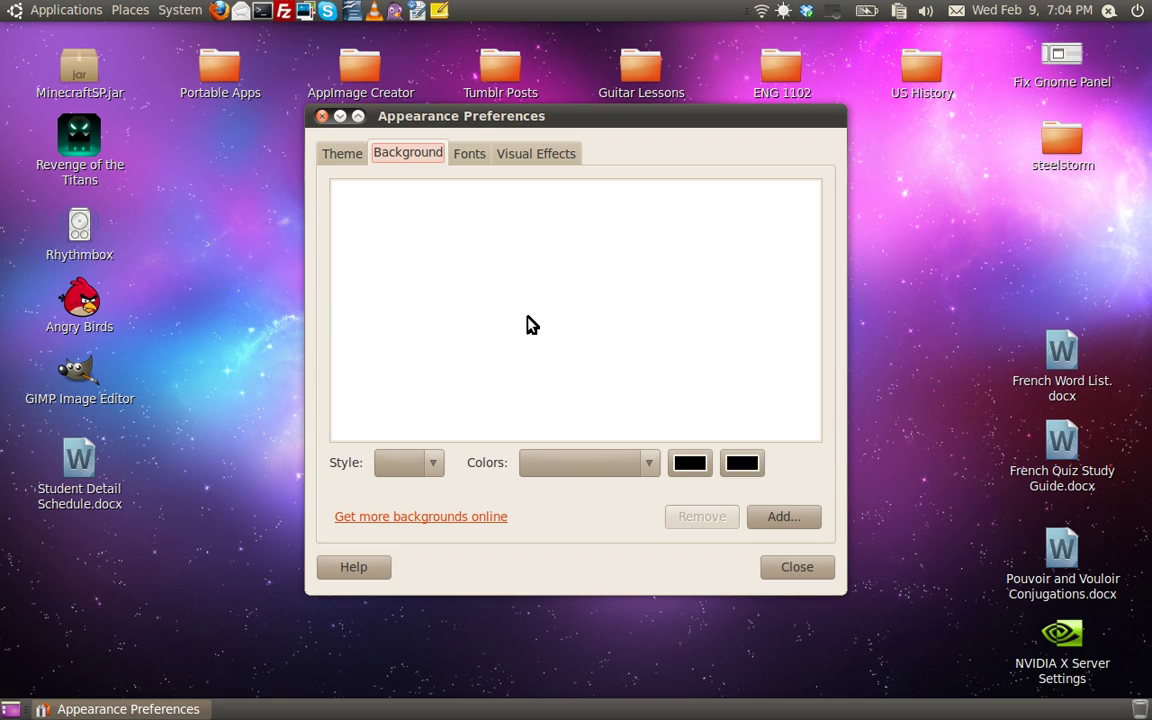
left_click(352, 153)
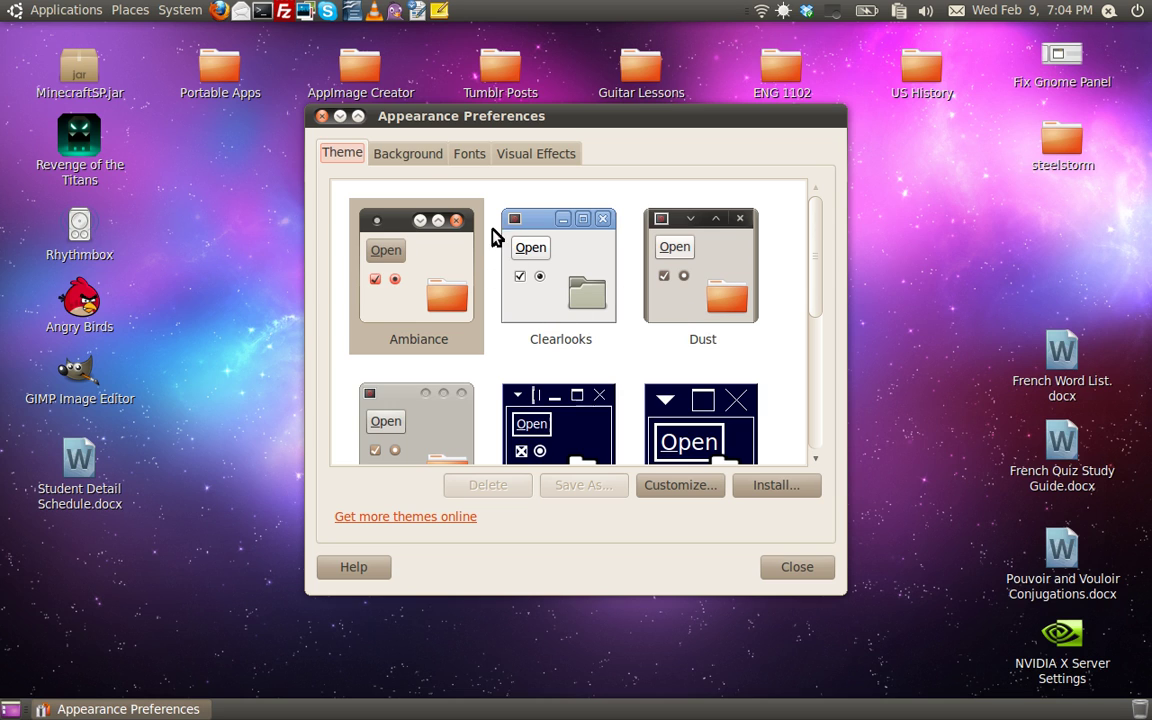
left_click(563, 296)
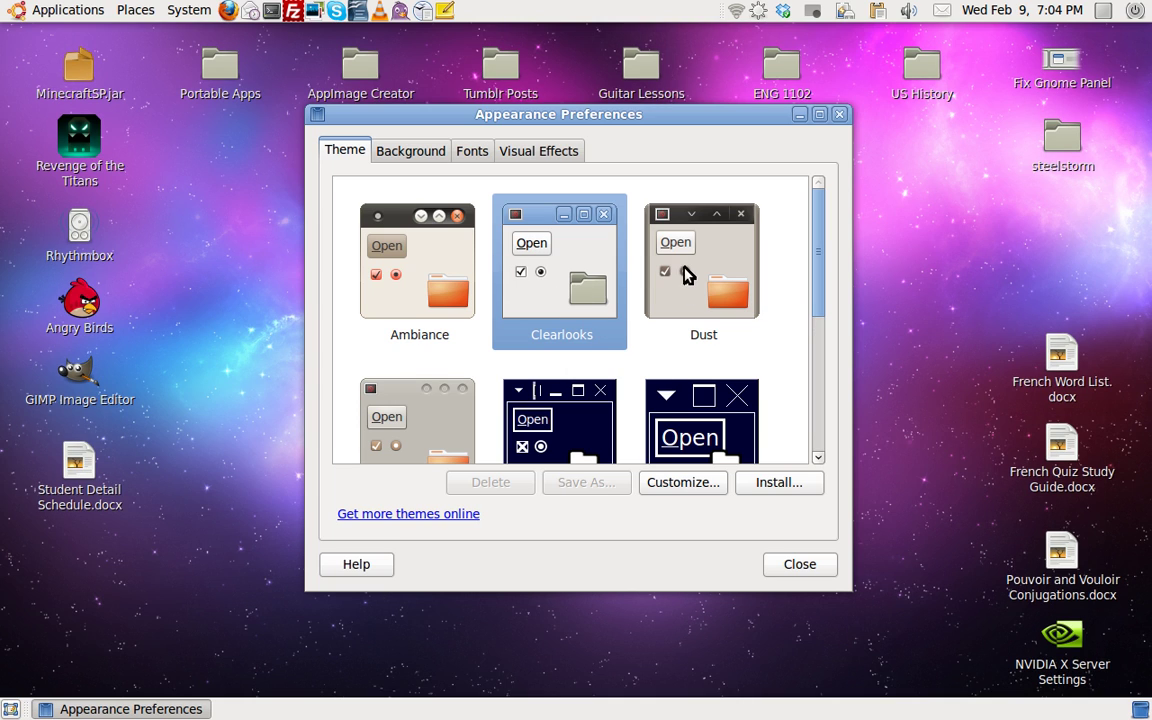
In Customize Theme, set the Controls style back to Ambiance
left_click(697, 484)
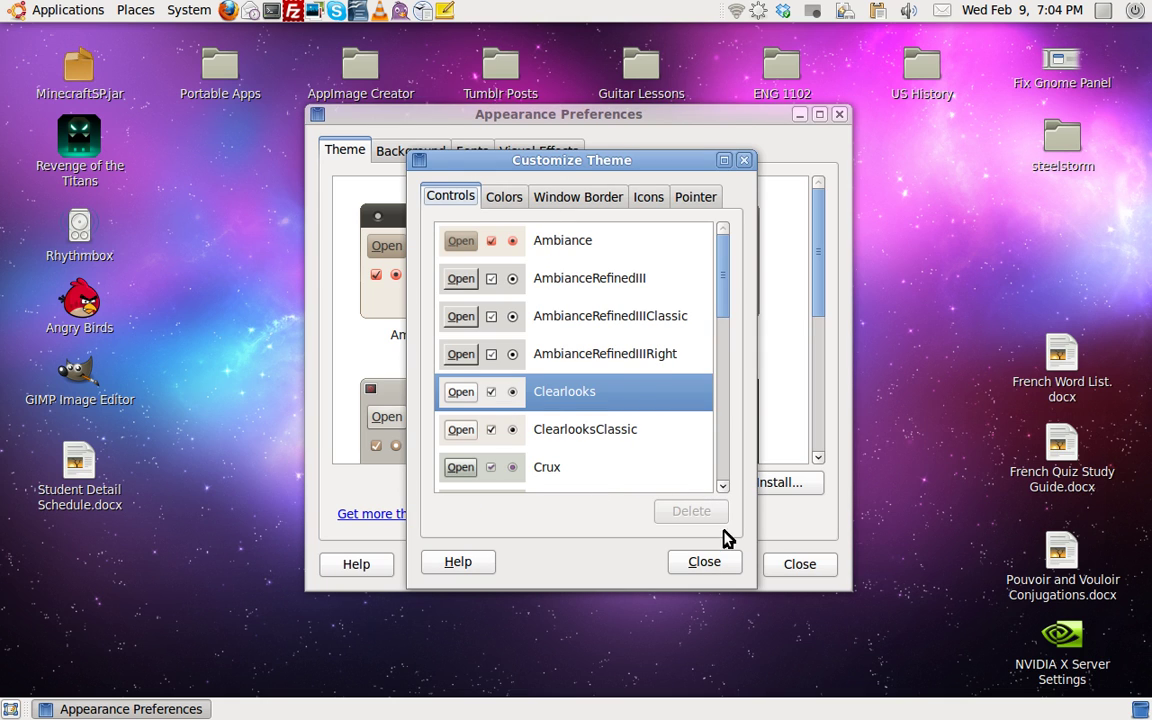
scroll(612, 249, "down", 5)
scroll(612, 249, "up", 5)
scroll(604, 484, "down", 2)
scroll(605, 486, "down", 3)
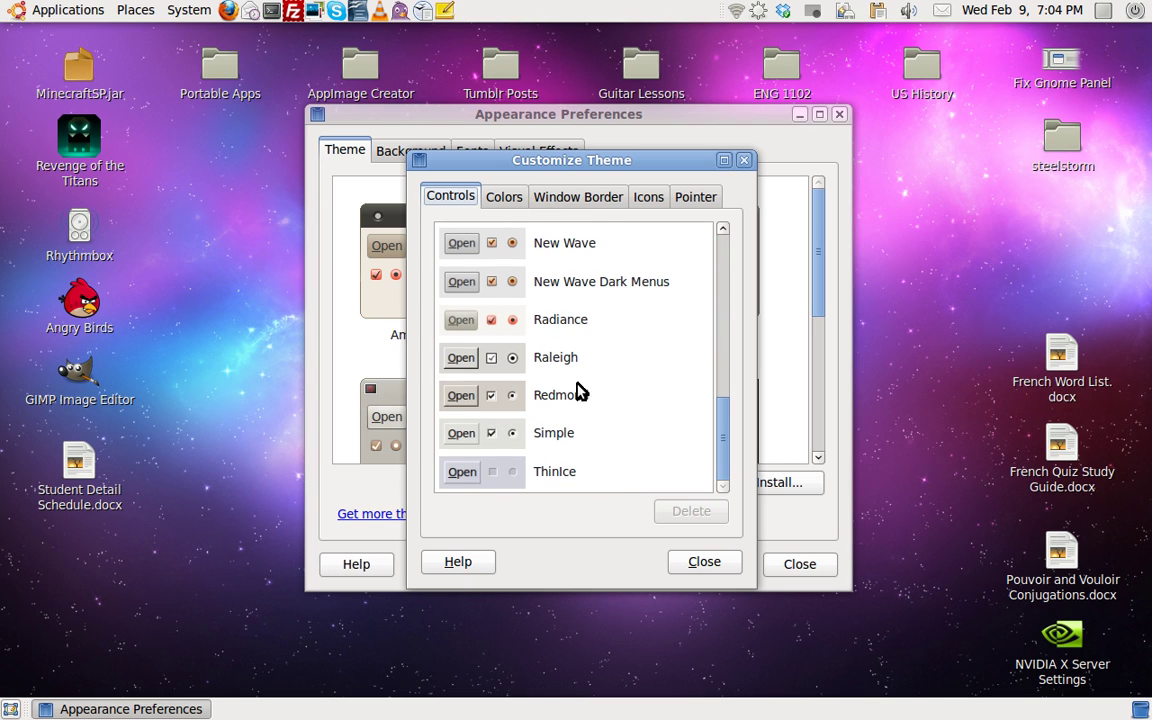
scroll(560, 321, "up", 5)
scroll(560, 321, "up", 2)
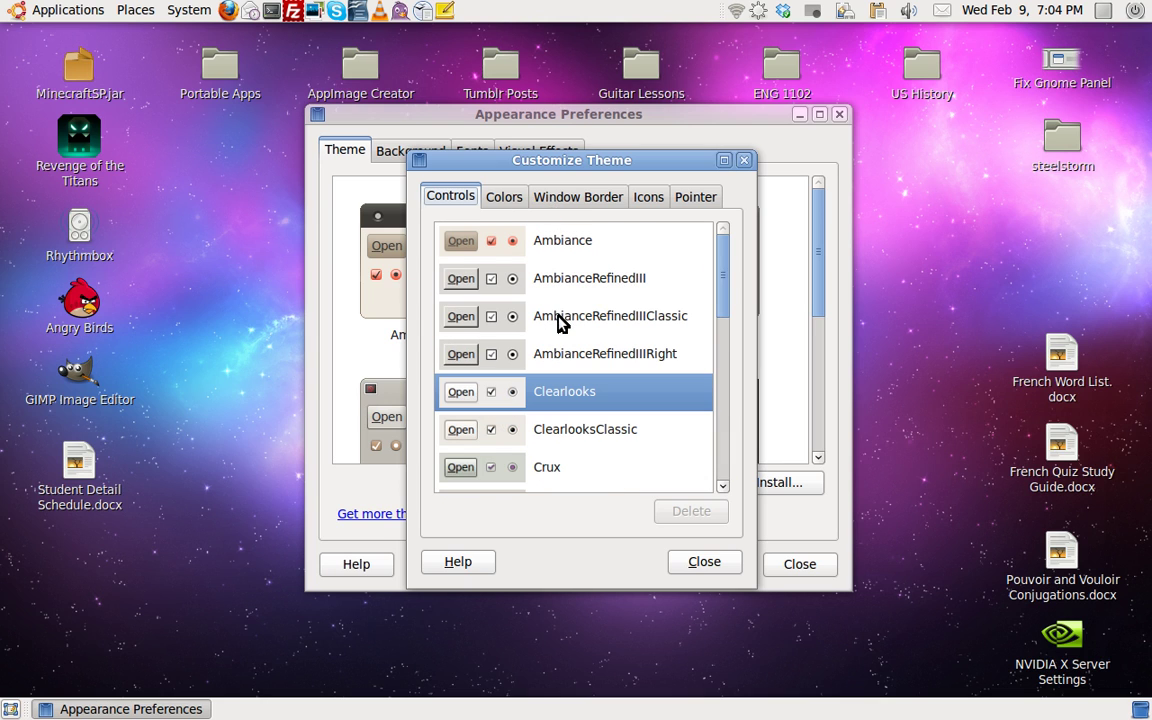
left_click(561, 245)
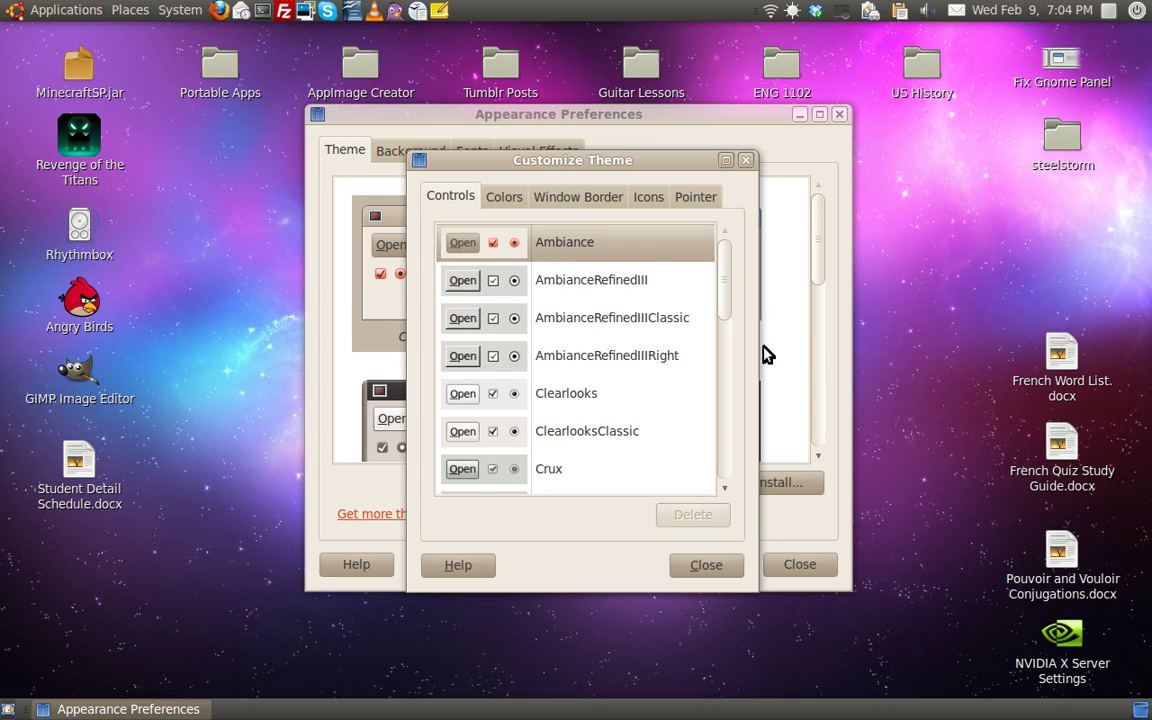
Set the Window Border style to Ambiance for dark title bars
left_click(503, 197)
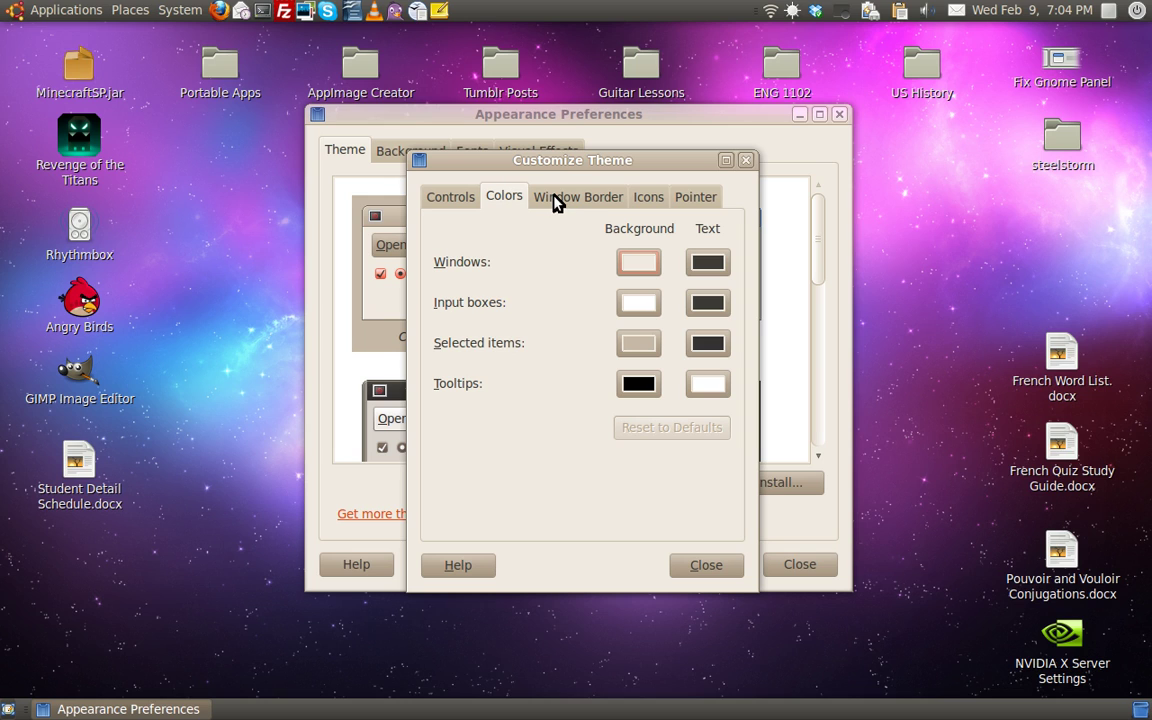
left_click(554, 197)
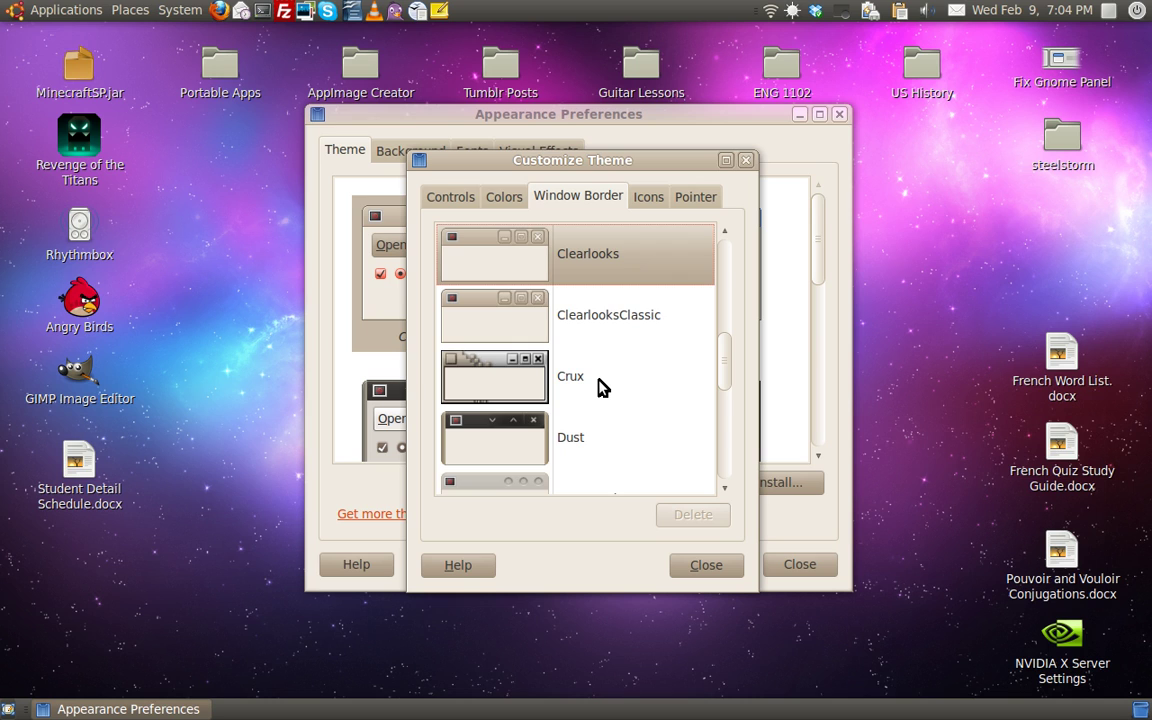
scroll(602, 386, "down", 5)
scroll(599, 386, "up", 3)
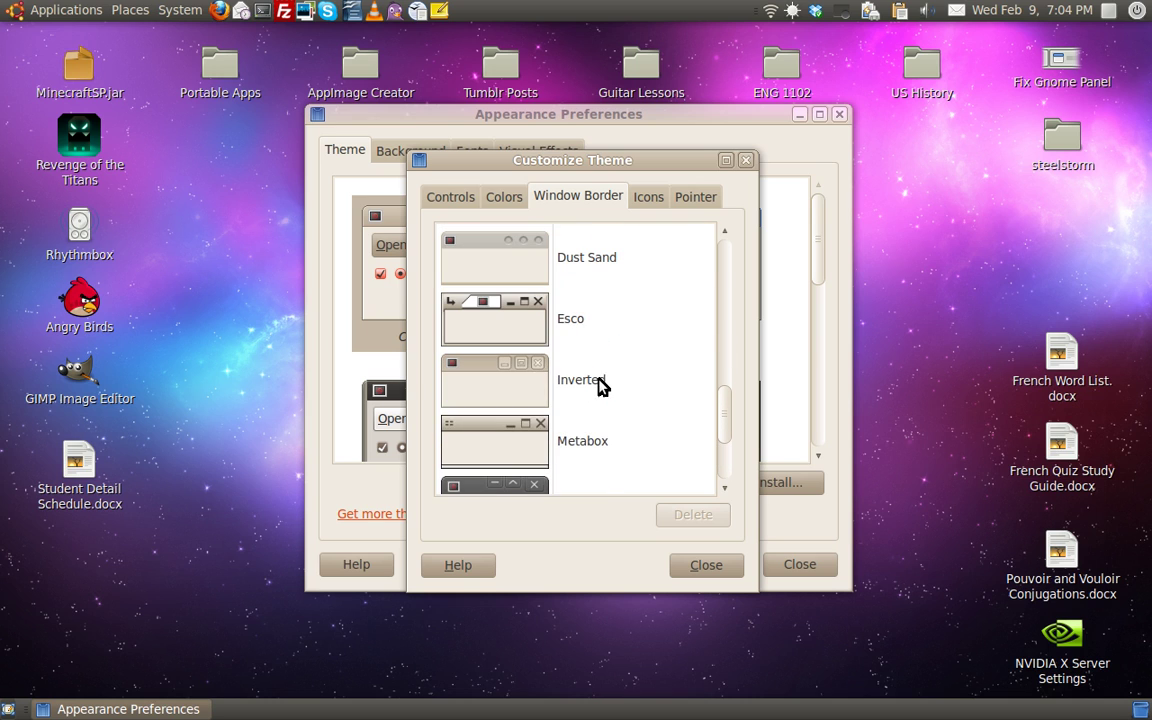
scroll(592, 268, "up", 3)
scroll(590, 268, "up", 5)
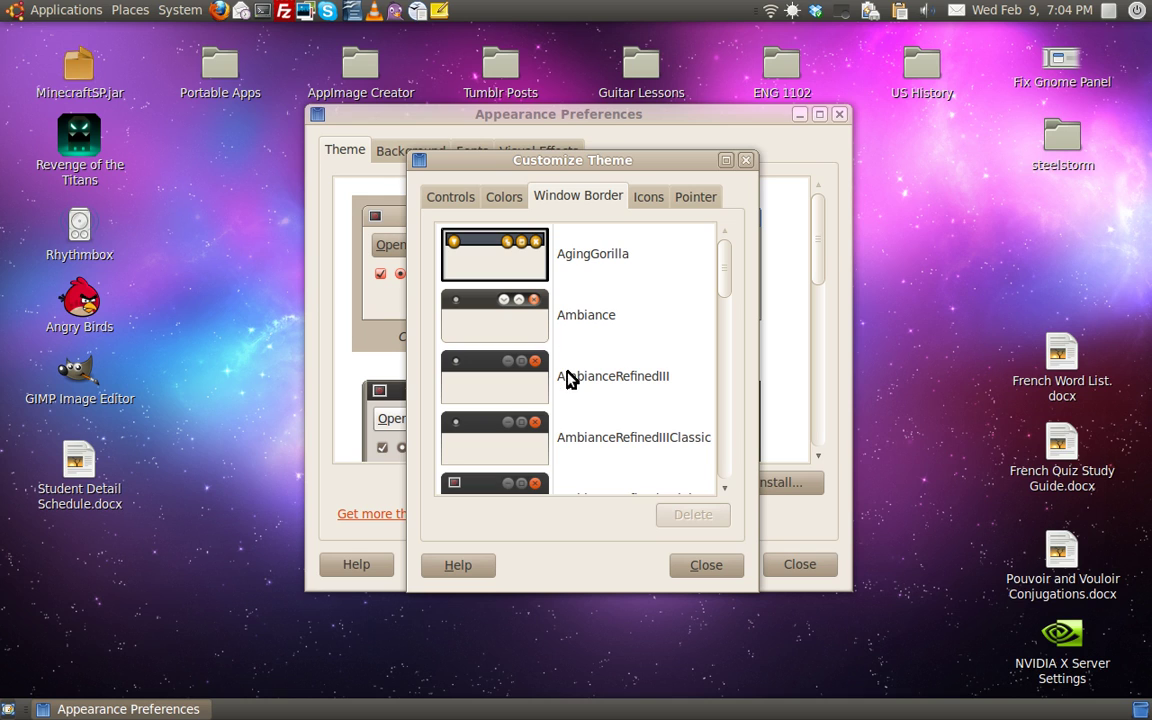
left_click(551, 322)
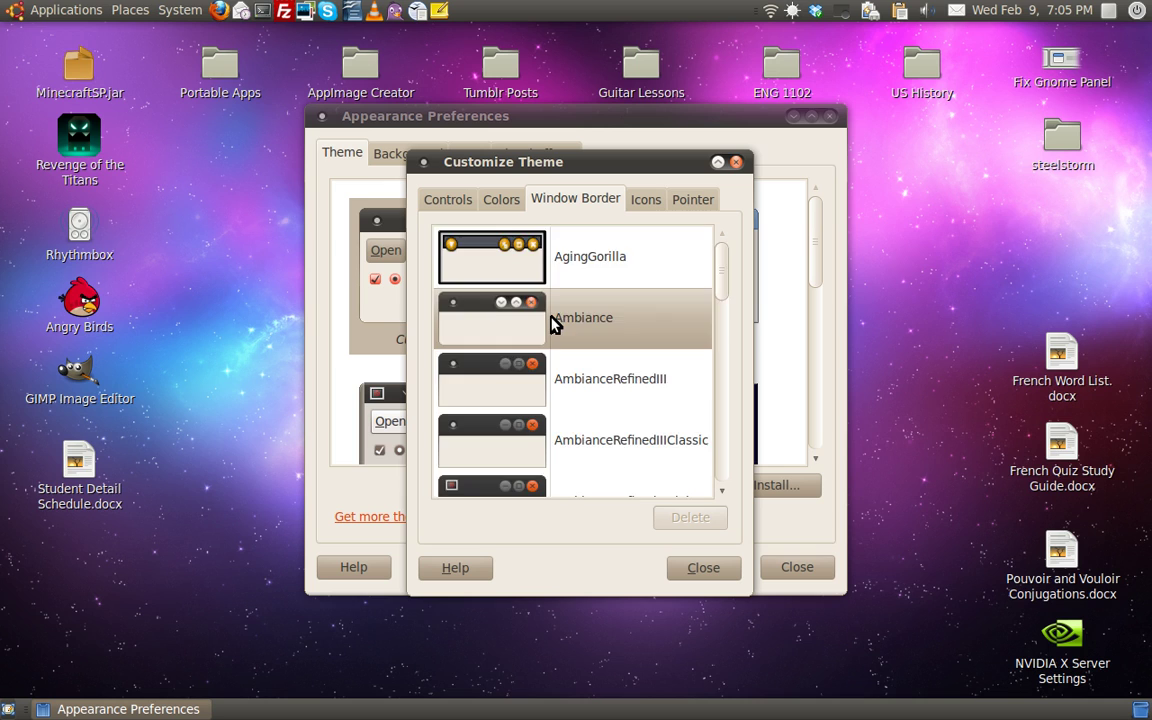
scroll(551, 322, "down", 5)
scroll(551, 322, "up", 5)
Try Ubuntu-Mono-Light, then settle on the Ubuntu-Mono-Dark icon theme
left_click(643, 200)
scroll(533, 408, "down", 3)
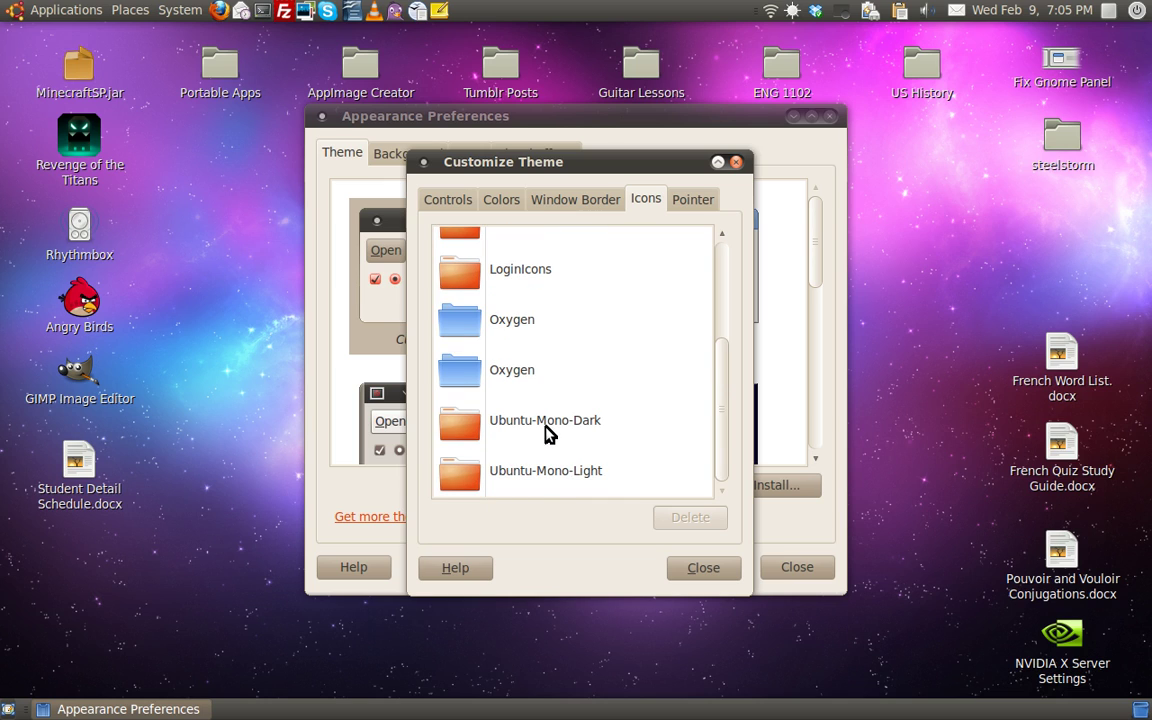
left_click(531, 490)
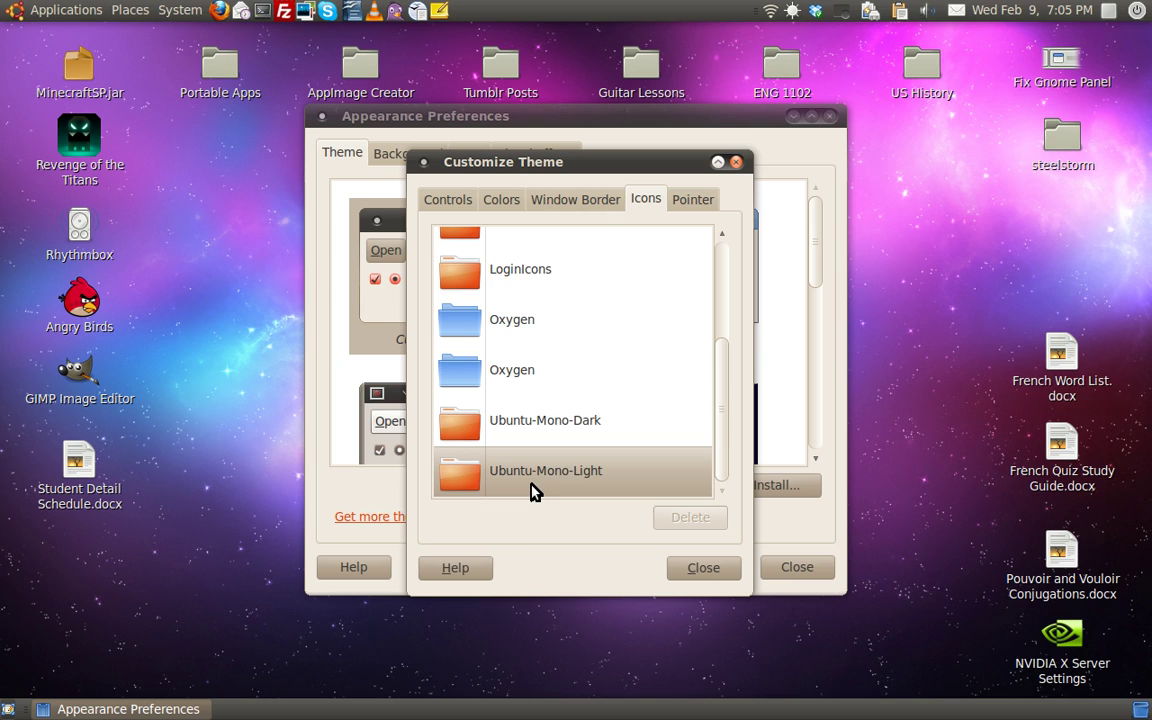
left_click(535, 421)
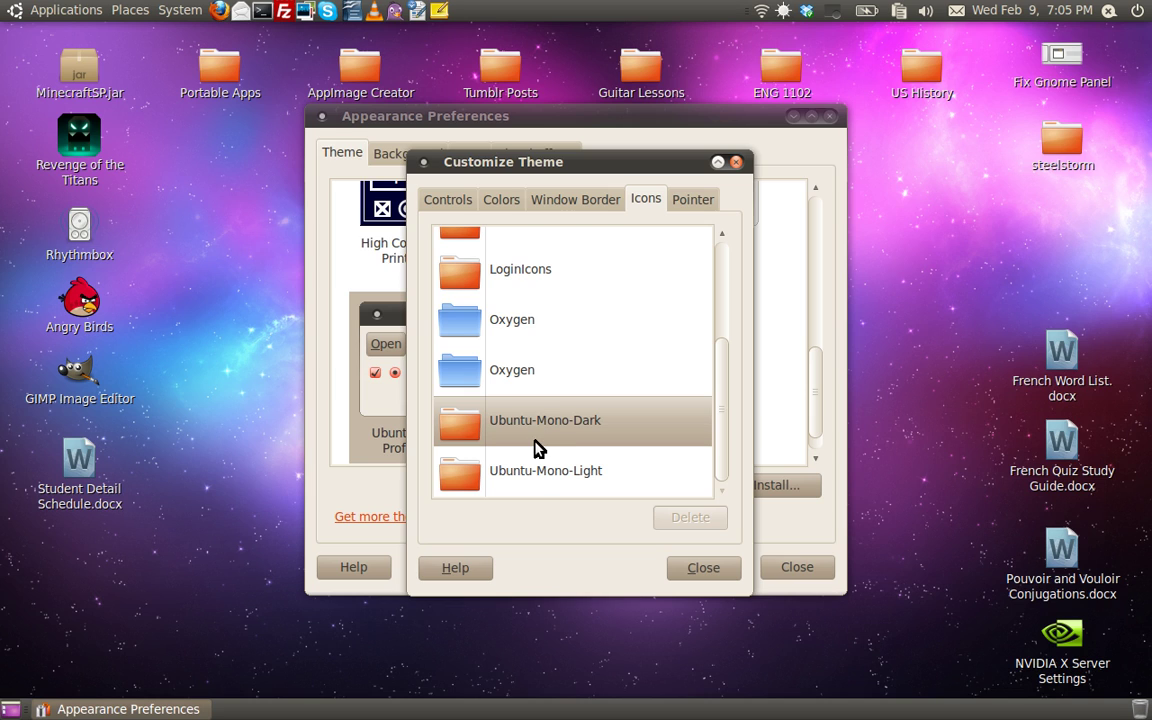
left_click(702, 206)
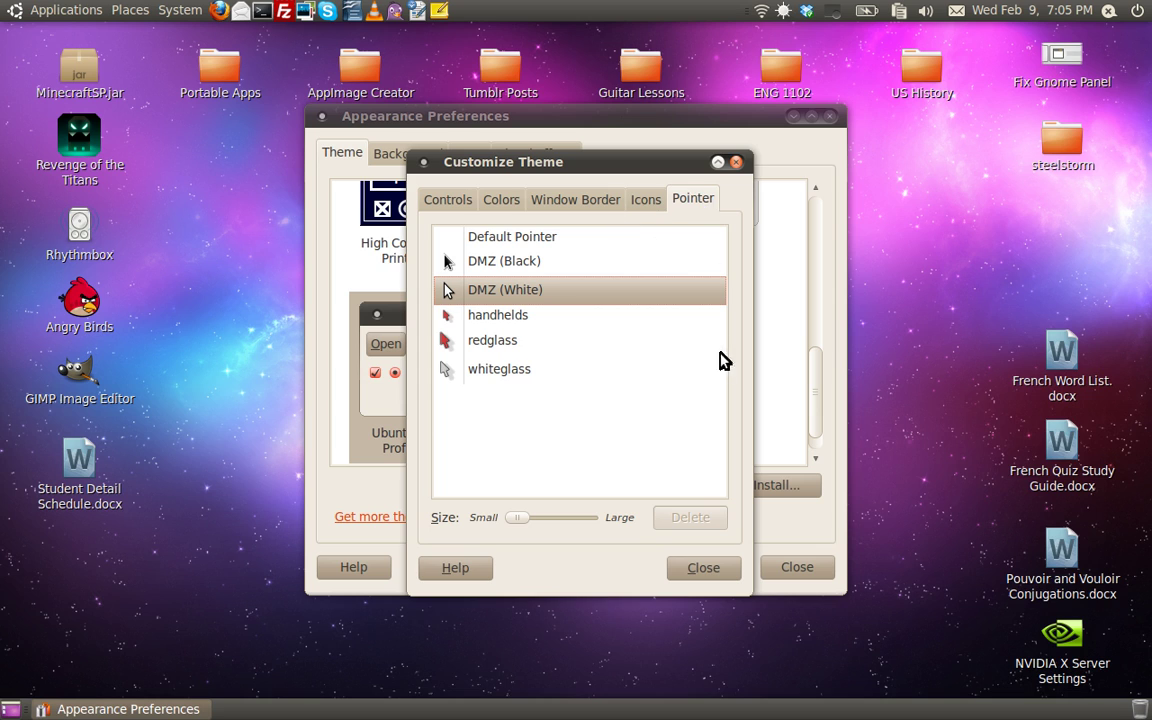
Close Customize Theme and select the modified Custom theme in the Theme list
left_click(704, 575)
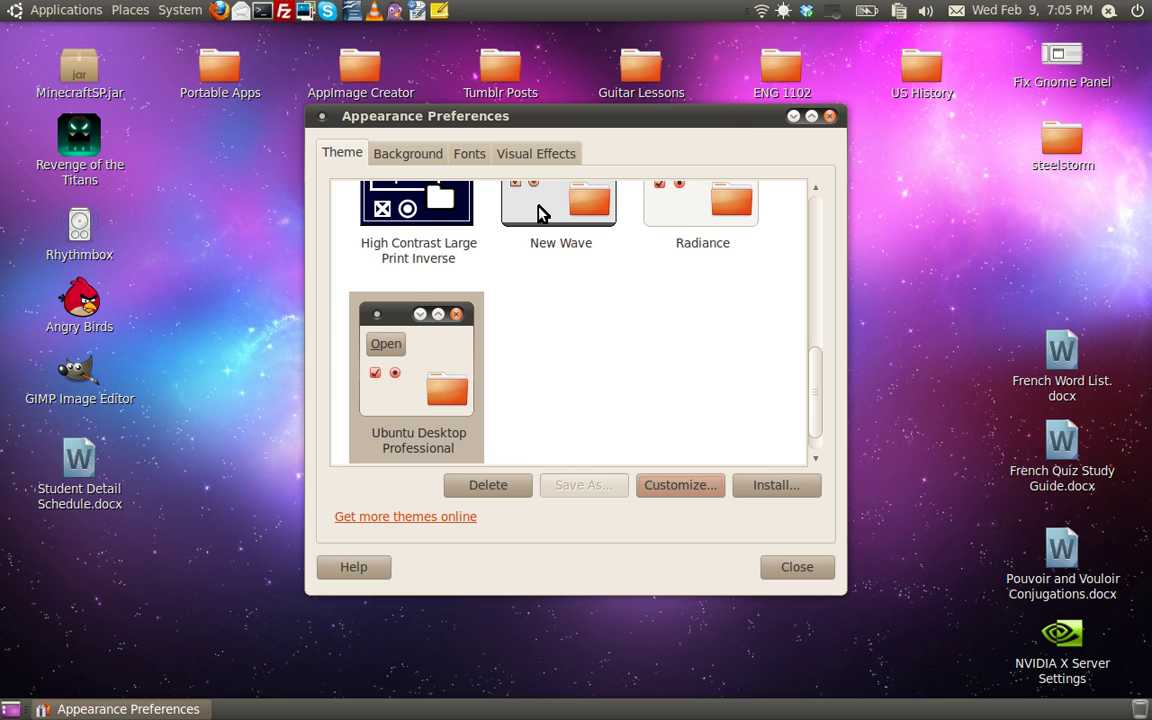
scroll(538, 213, "up", 8)
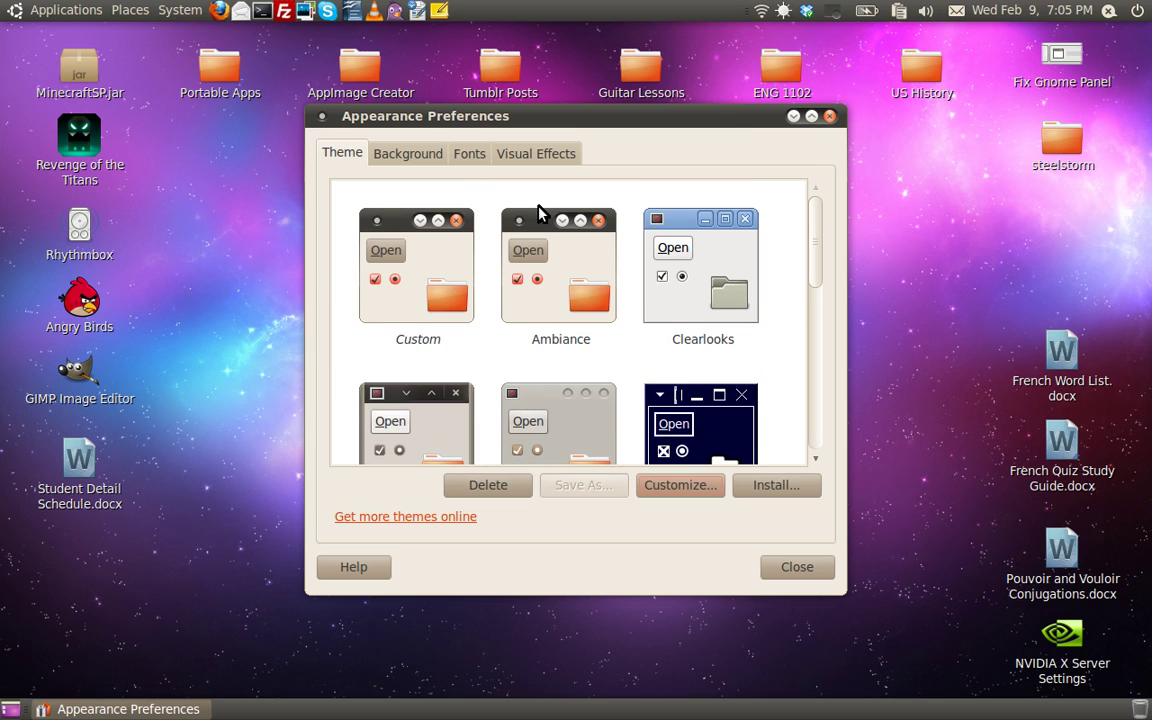
left_click(455, 253)
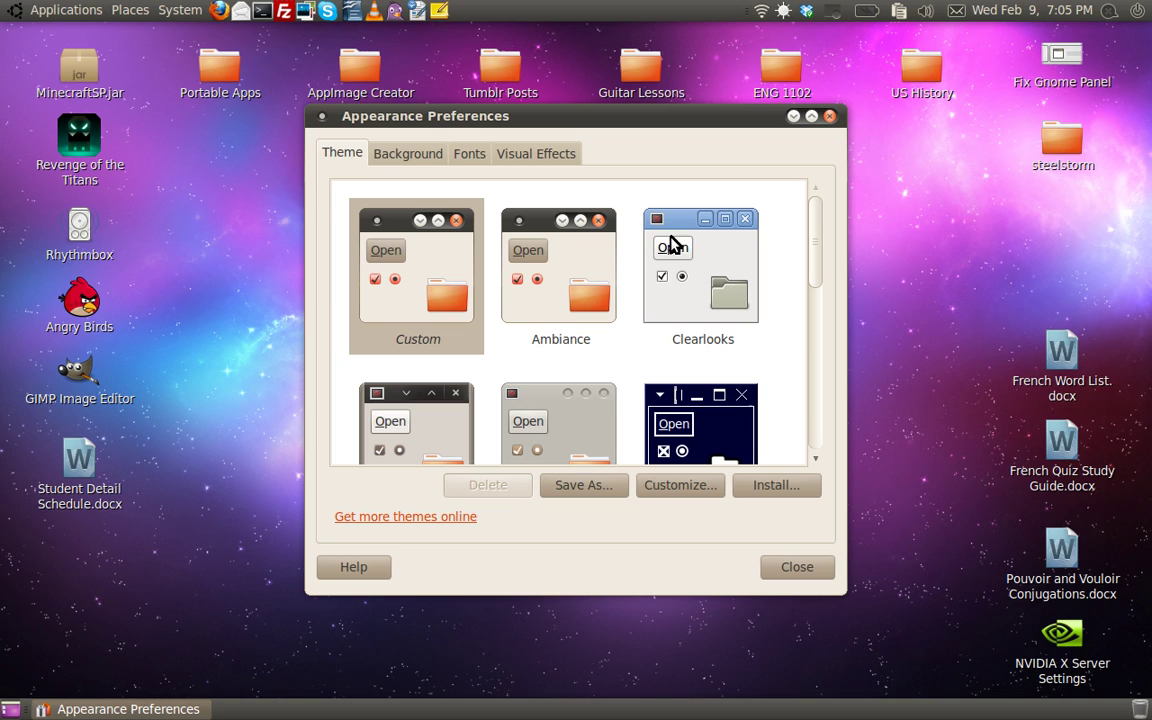
left_click(866, 10)
left_click(897, 288)
left_click_drag(810, 263, 823, 476)
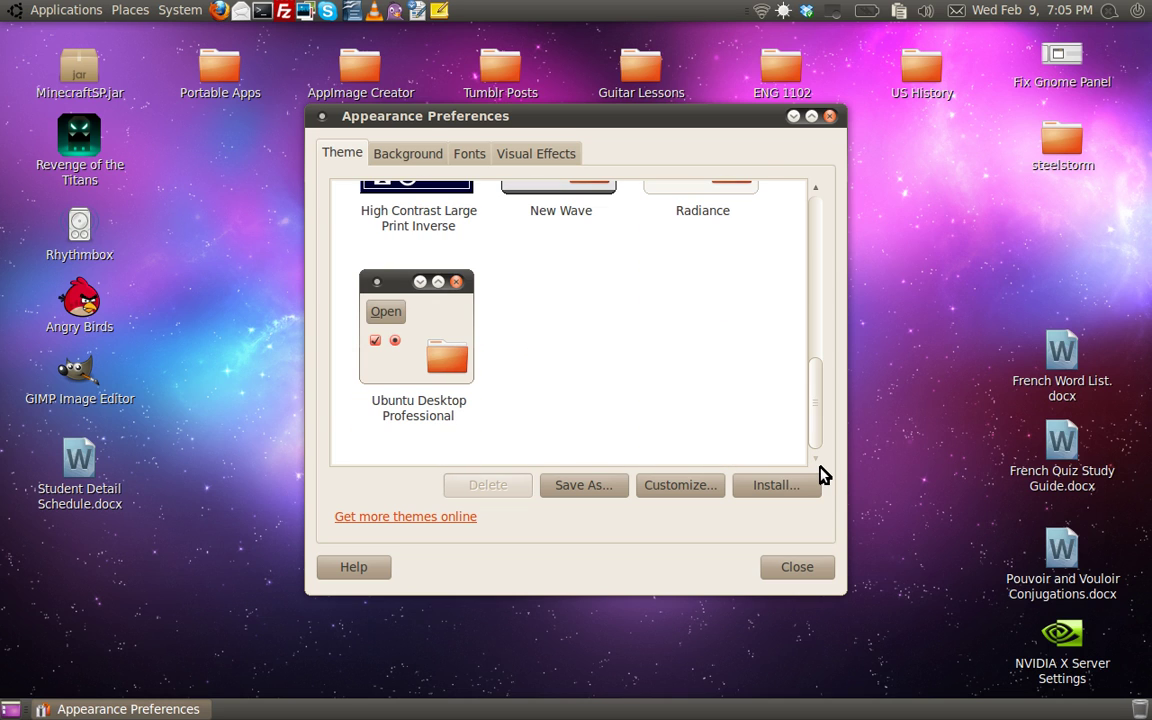
Cancel the Save Theme As dialog and apply the Ubuntu Desktop Professional theme
left_click(592, 492)
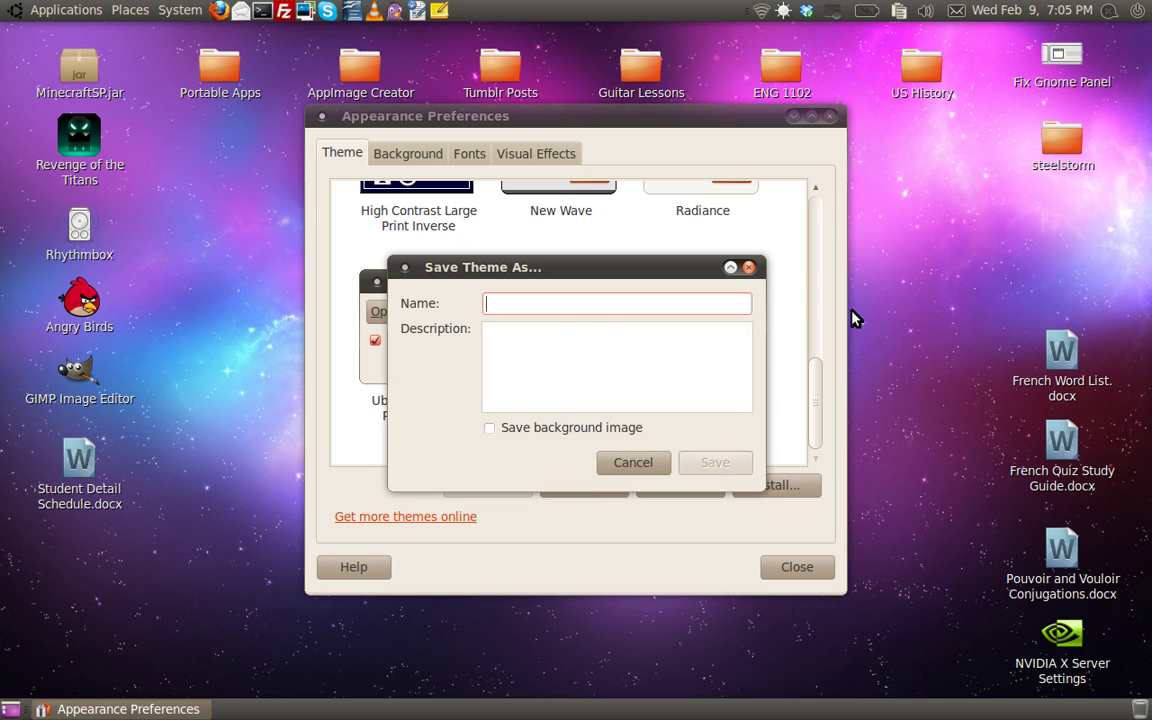
left_click(750, 270)
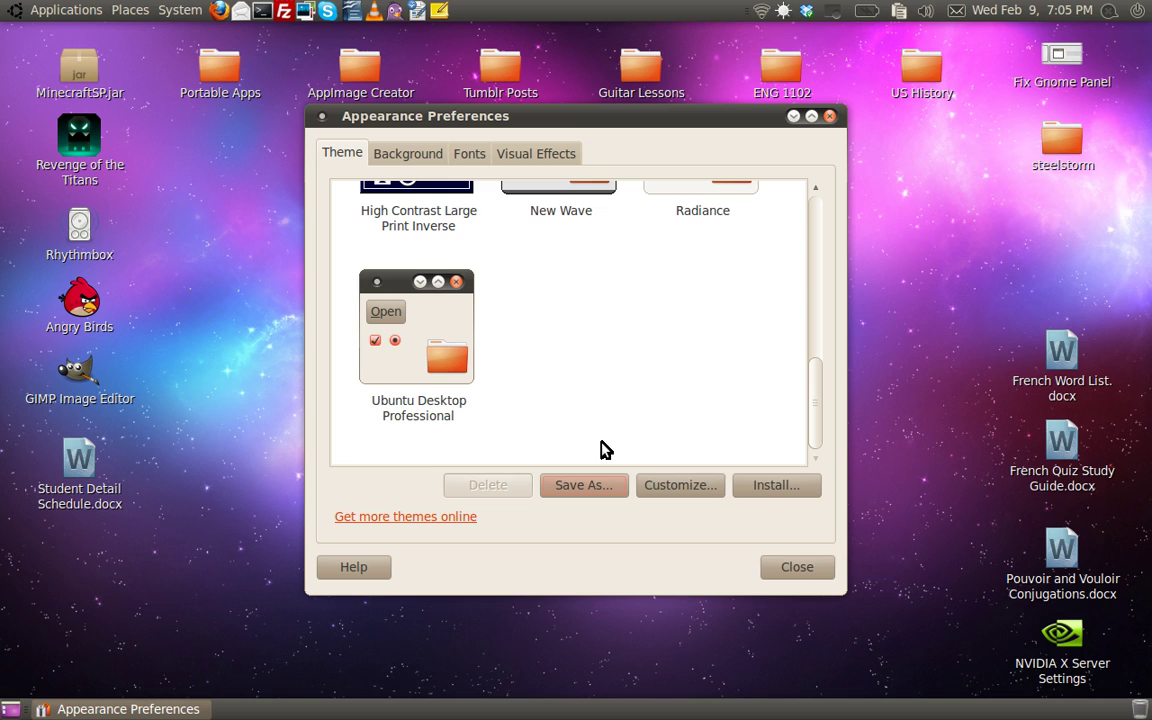
left_click(452, 328)
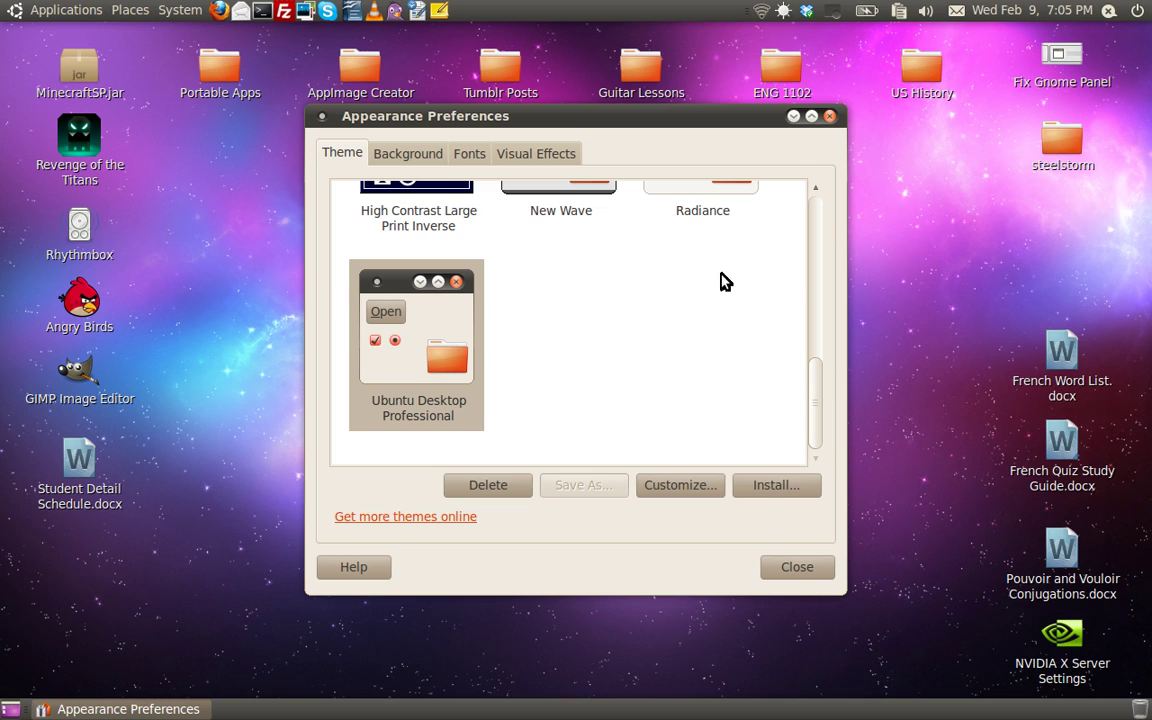
scroll(818, 360, "up", 5)
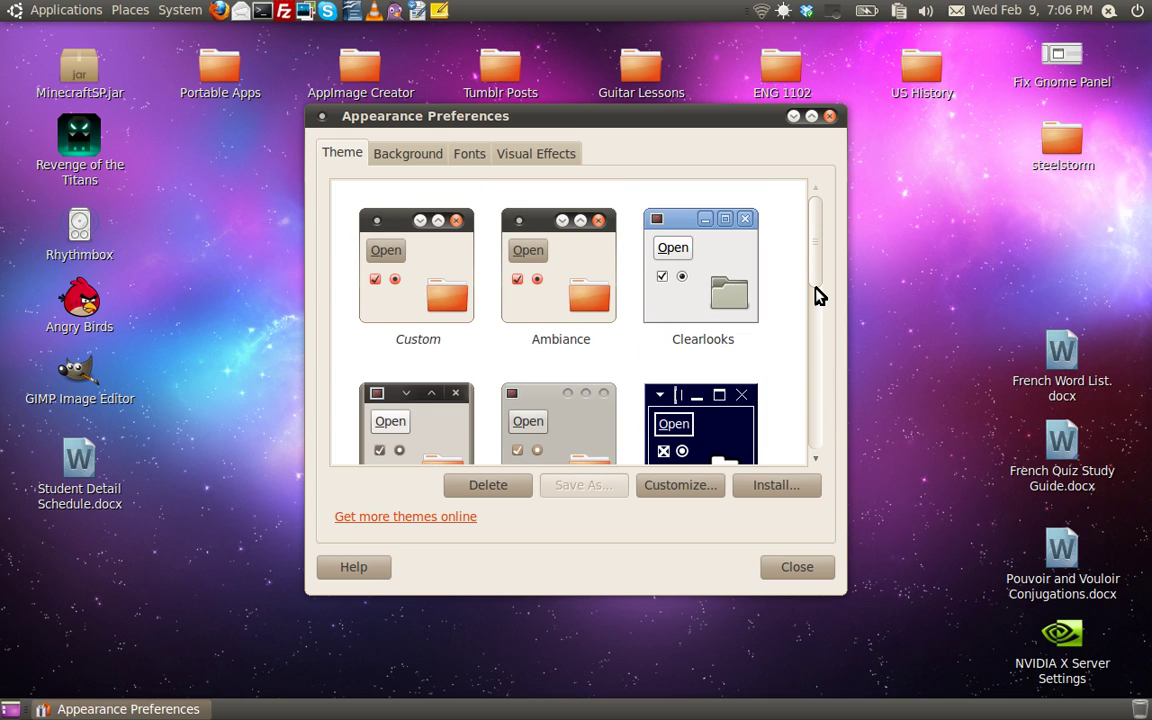